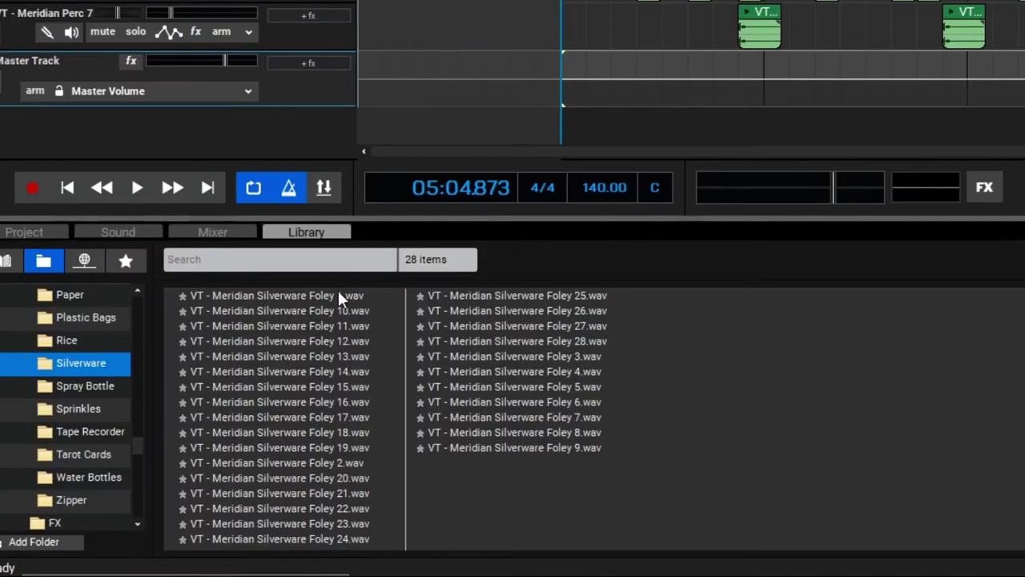
- Audition several Meridian Silverware Foley samples in the Silverware folder, finishing with Silverware Foley 18
click(337, 294)
click(334, 341)
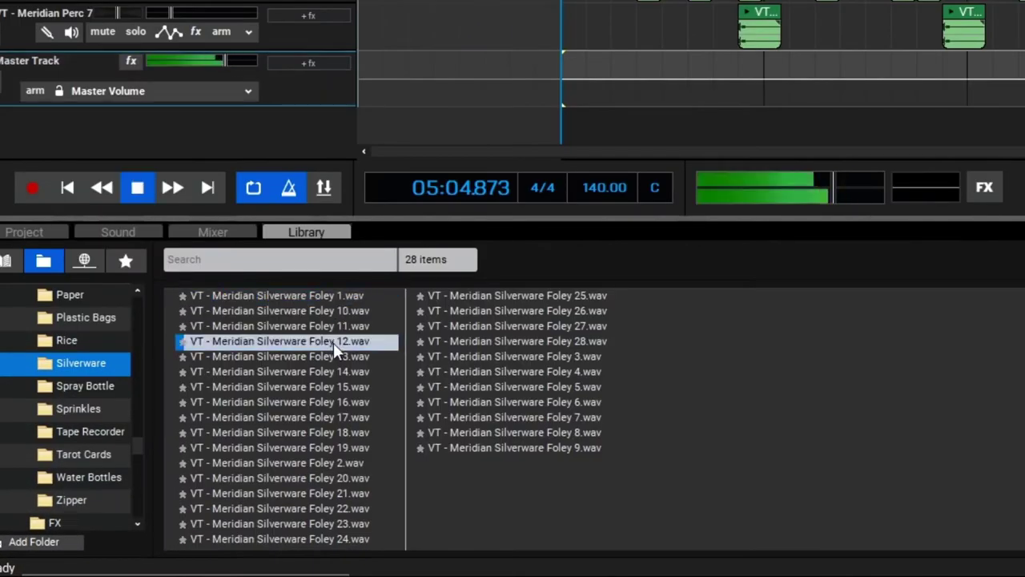
click(344, 418)
click(343, 508)
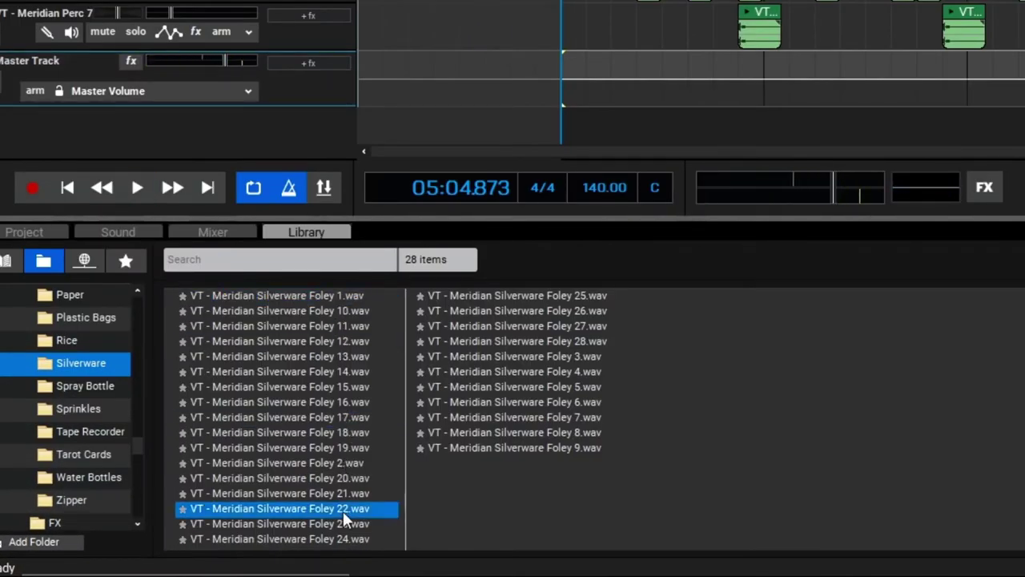
click(338, 479)
click(340, 525)
click(525, 373)
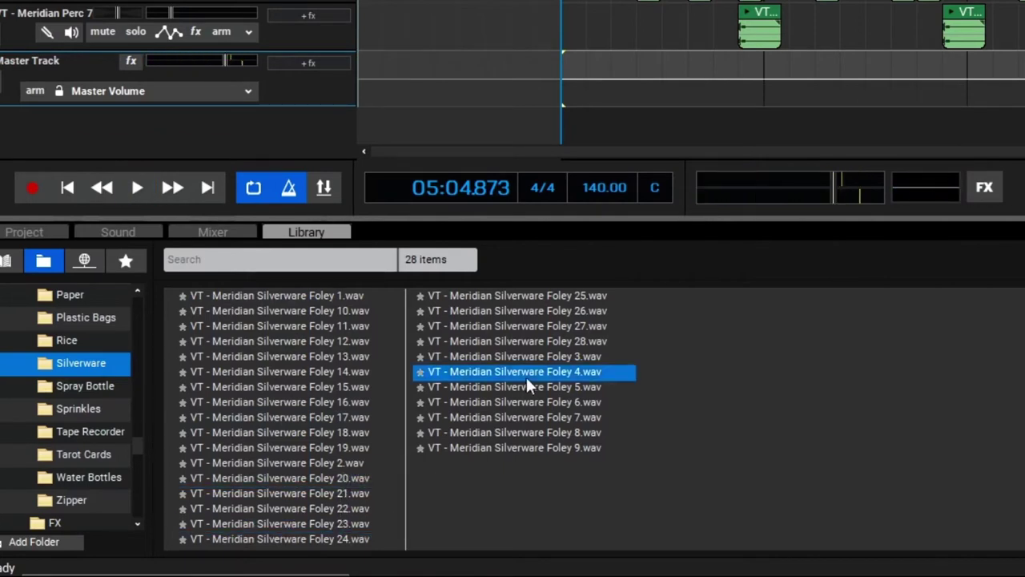
click(521, 325)
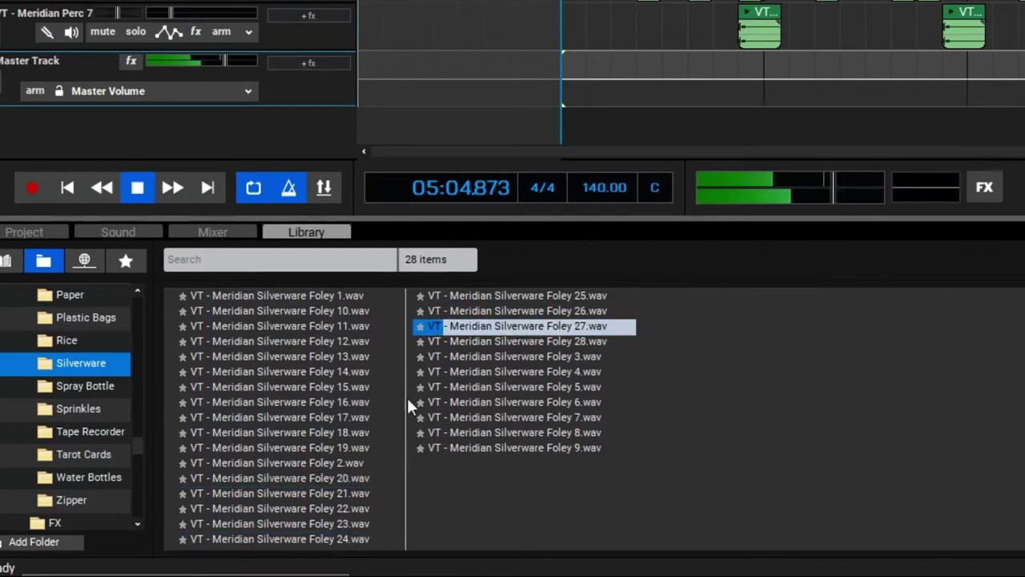
click(352, 435)
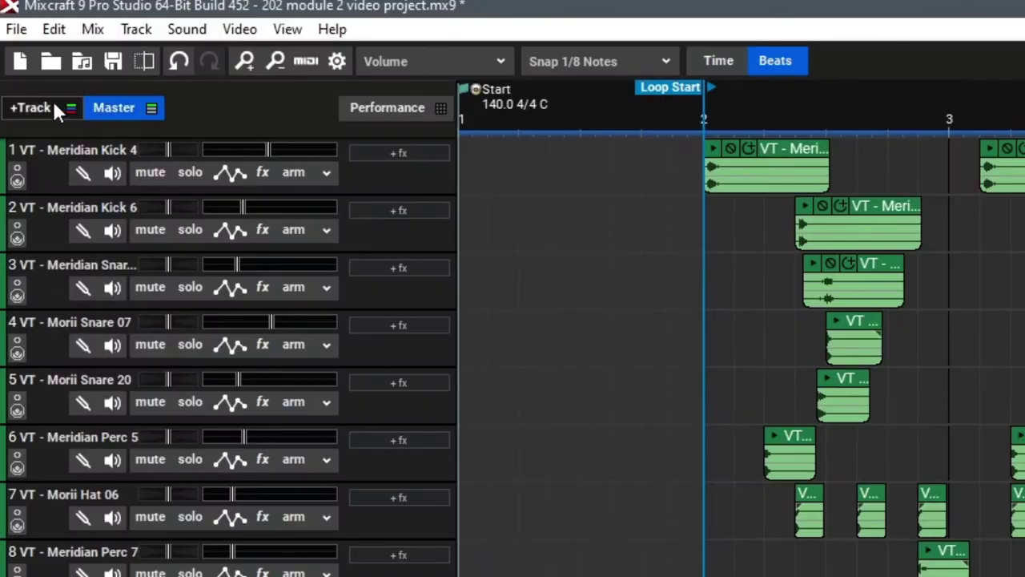
- Add an audio track, place VT - Meridian Silverware Foley 18.wav on it at the loop start at bar 2, and play it back
click(55, 104)
click(66, 132)
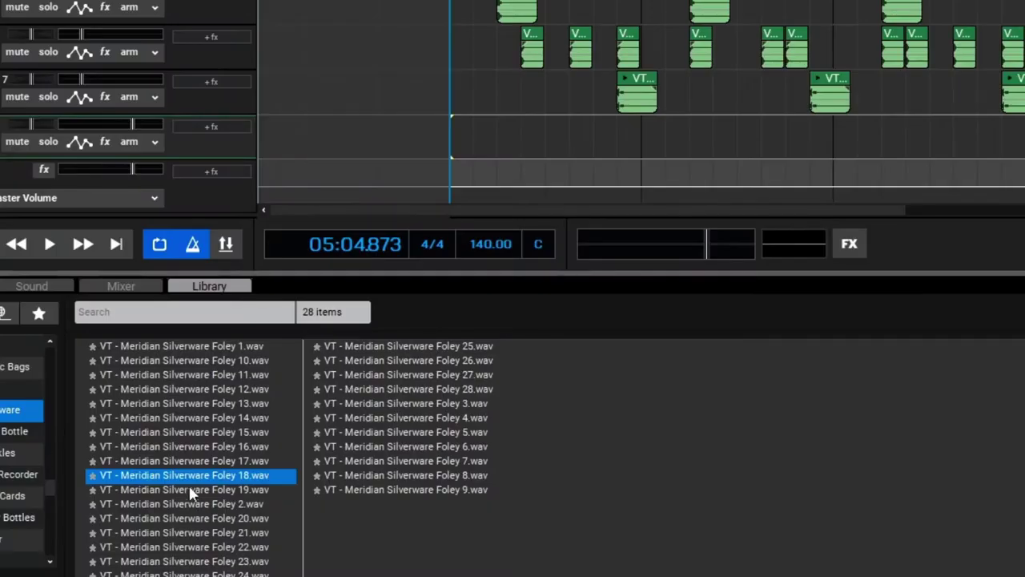
drag(191, 477, 458, 129)
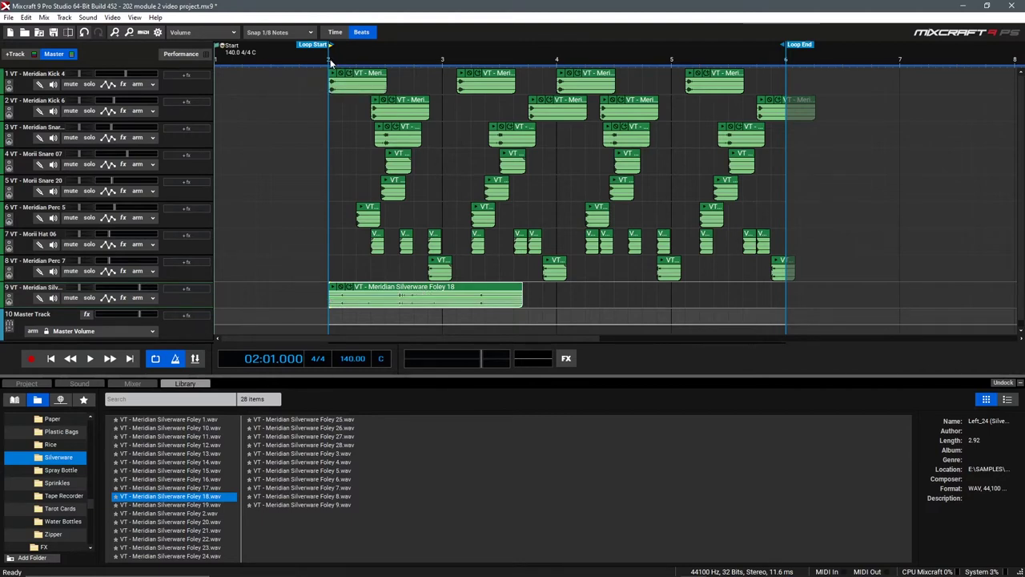
key(space)
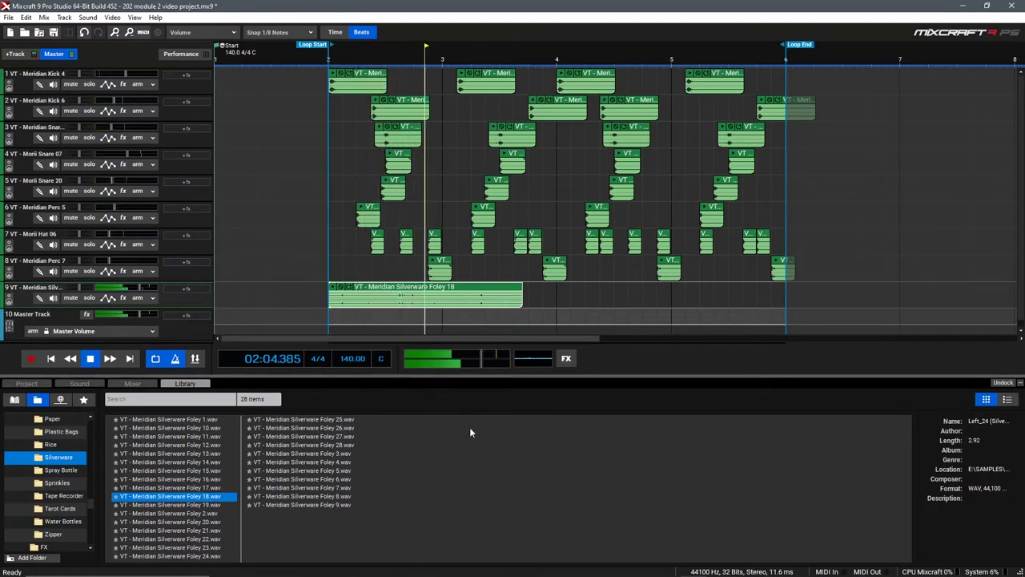
key(space)
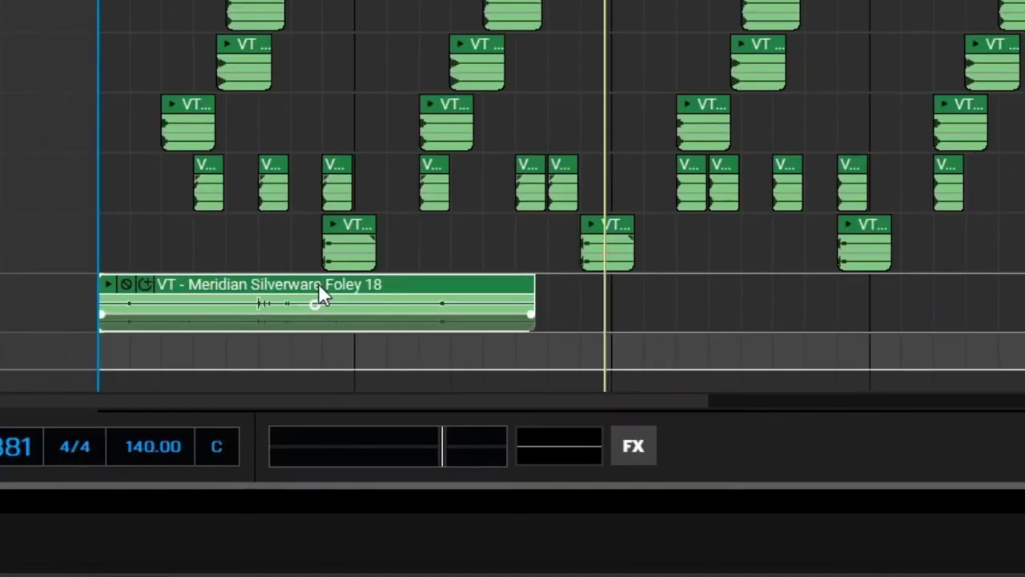
- Open the Silverware Foley 18 clip in an enlarged sound editor and turn on Warp
click(318, 284)
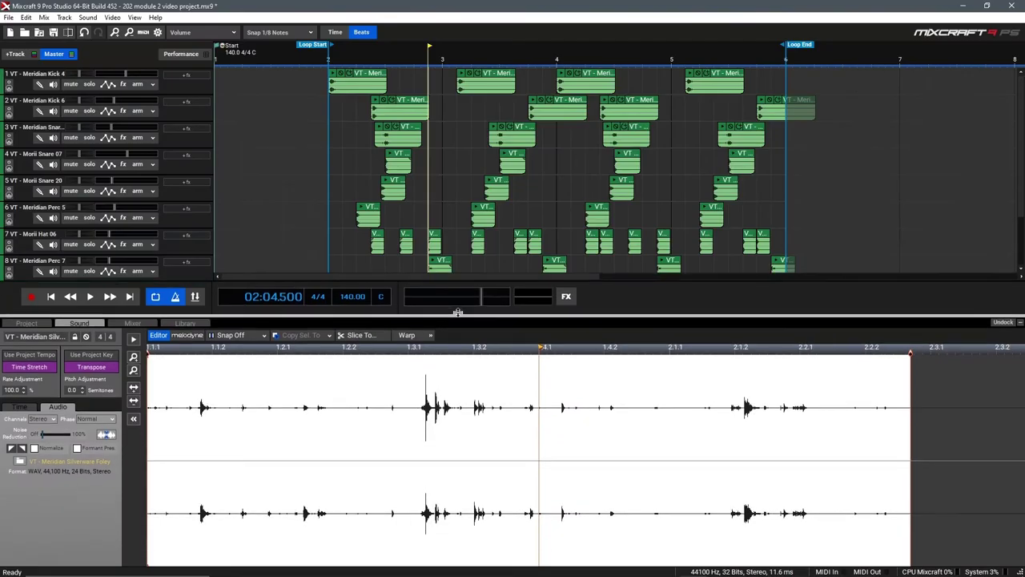
drag(459, 312, 458, 267)
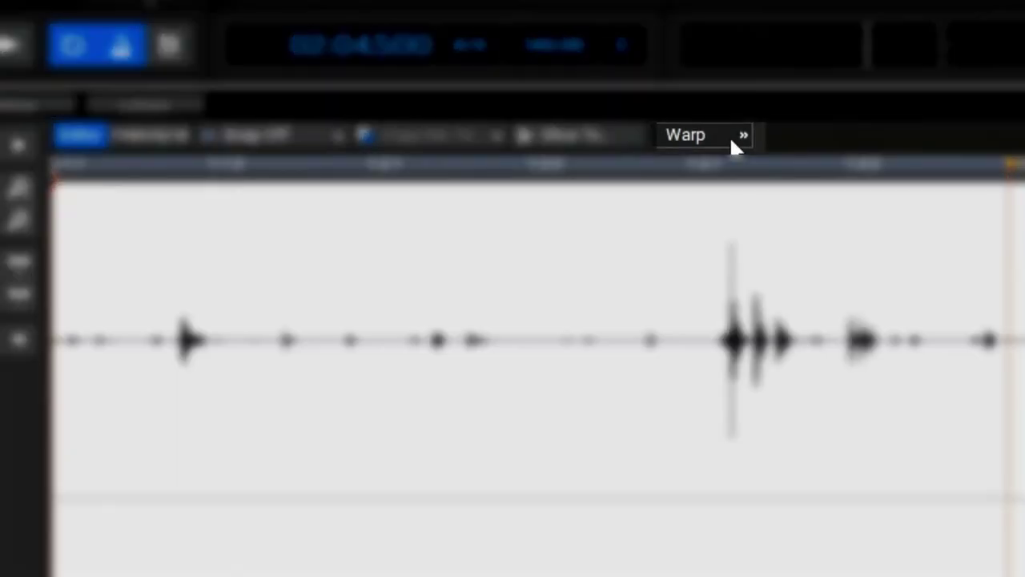
click(729, 137)
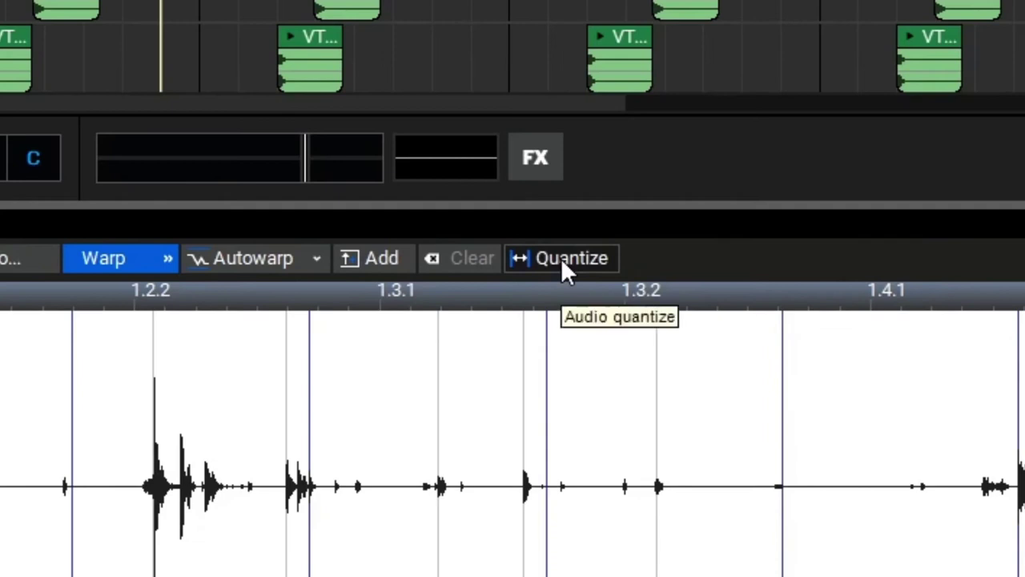
- Quantize the clip's audio to 1/16 Notes with 65% sensitivity, 70% strength and 35% swing, then play it from the loop start
click(561, 258)
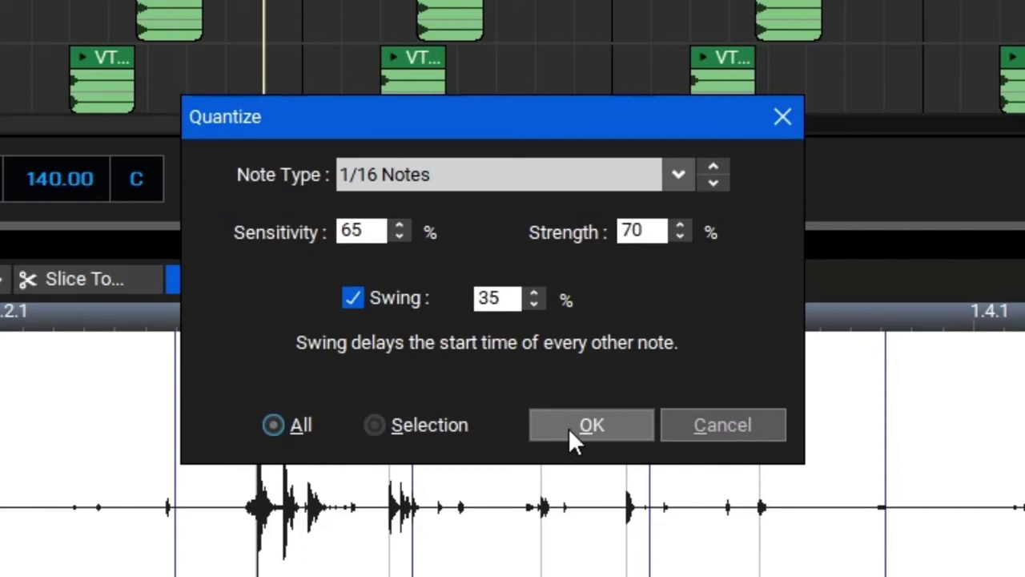
click(568, 427)
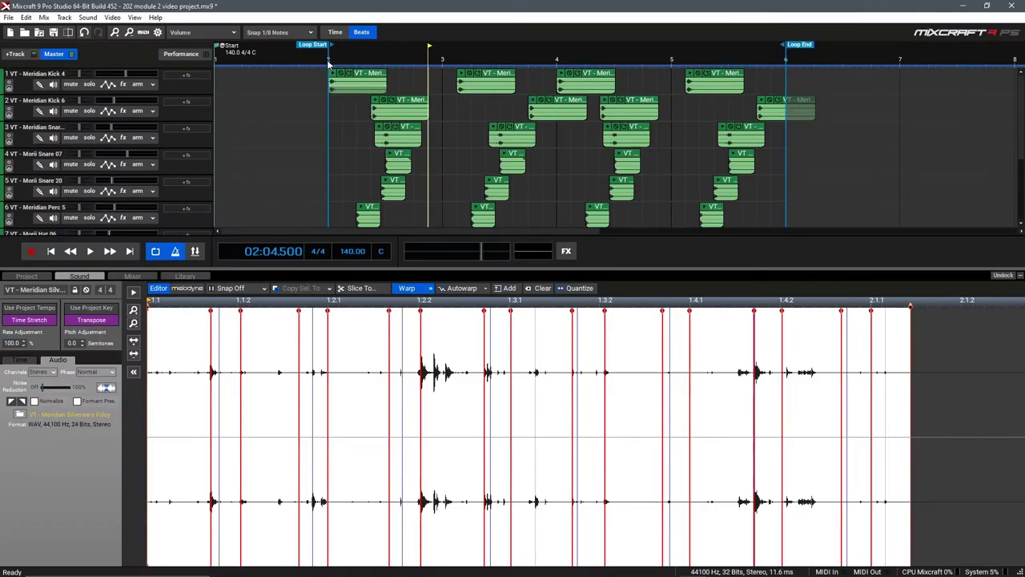
click(328, 61)
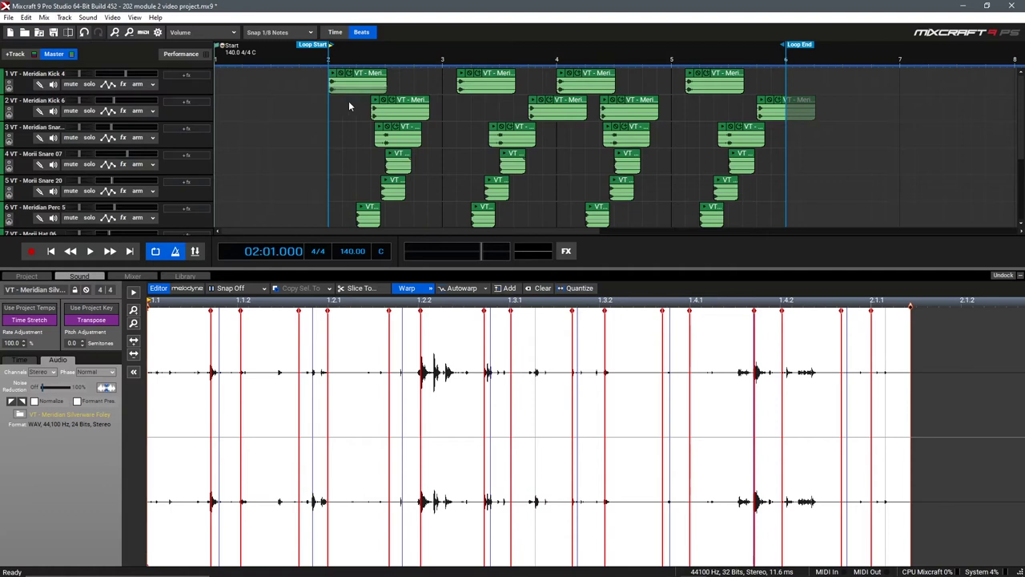
key(space)
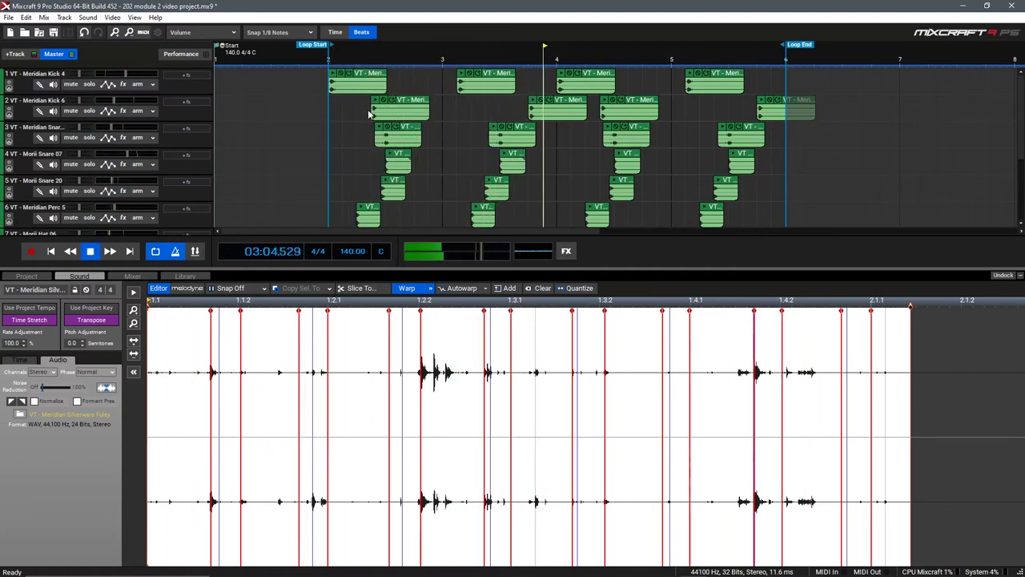
key(space)
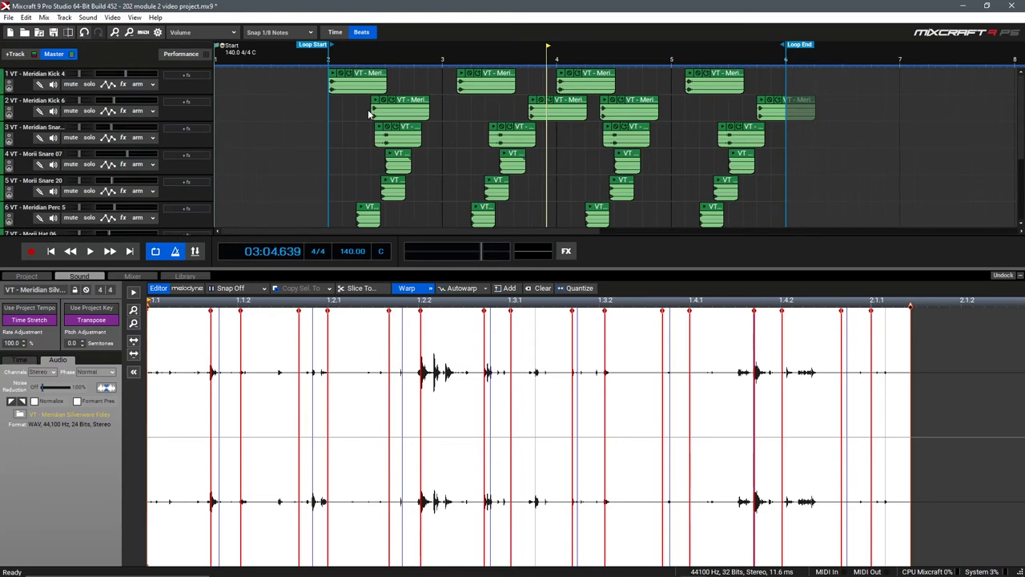
- With the editor's snap off, adjust the warp marker near 1.4.3 so it lines up with the small transient beside it
mouse_move(387, 134)
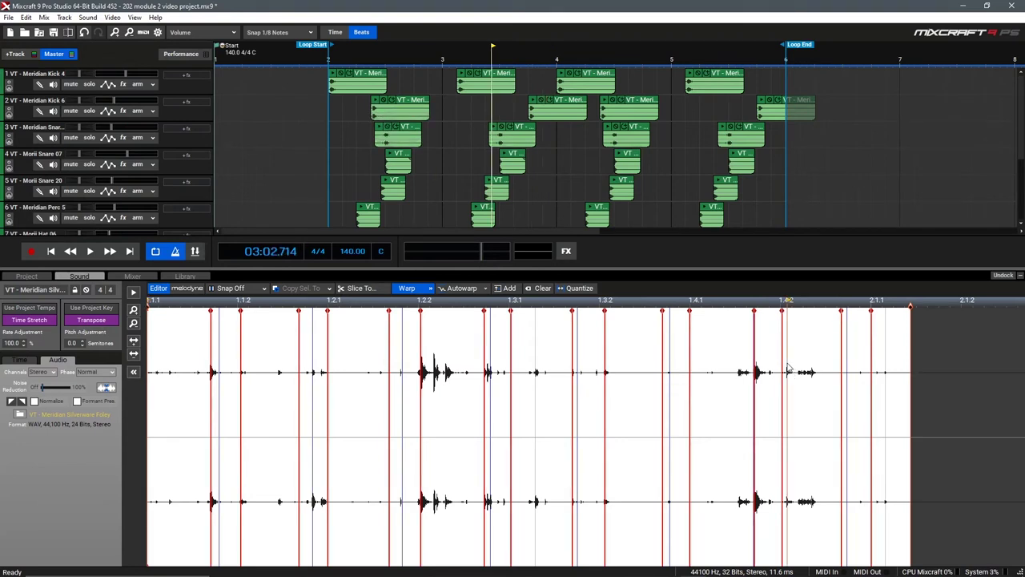
scroll(789, 369, up, 3)
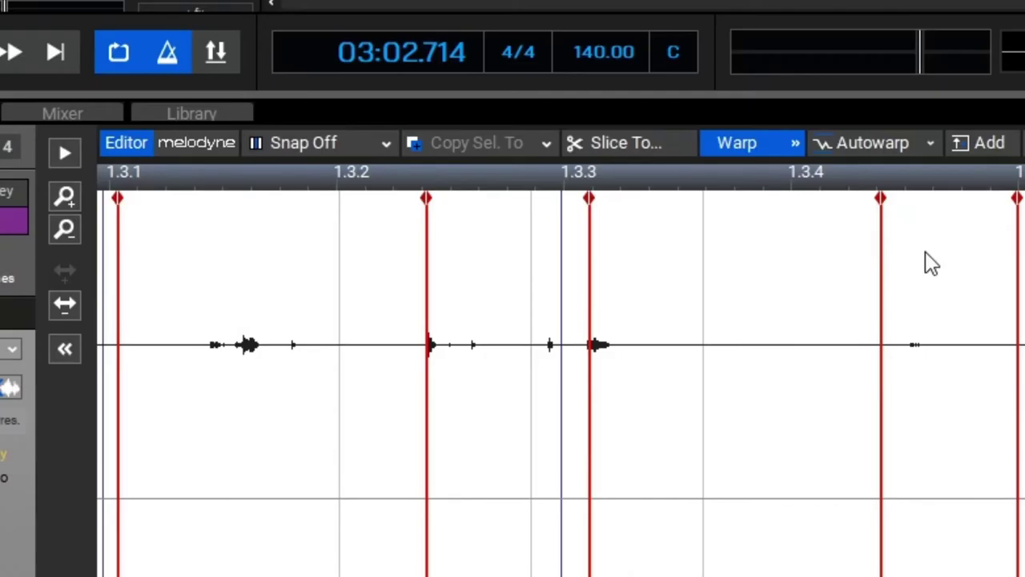
click(357, 150)
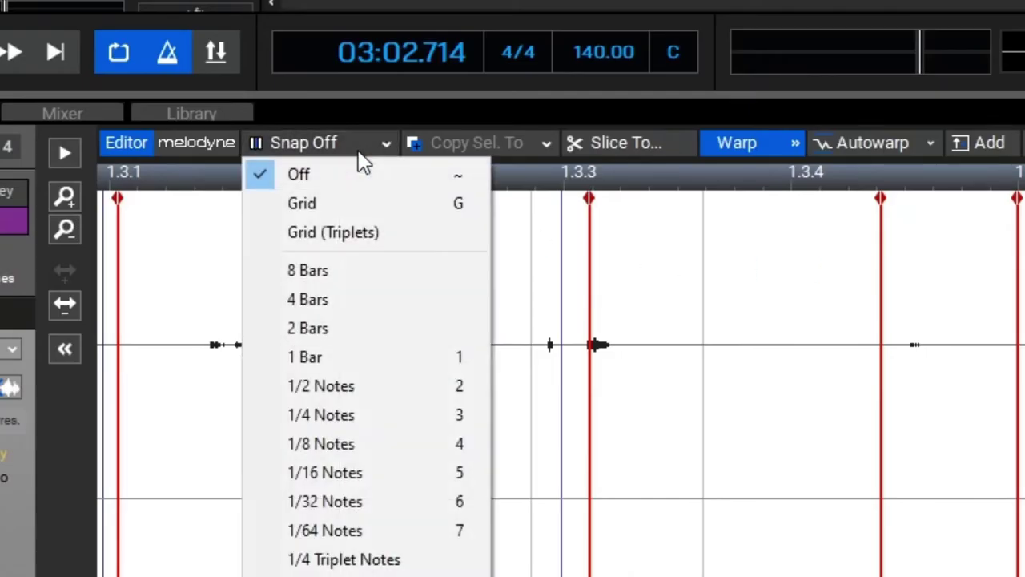
click(367, 174)
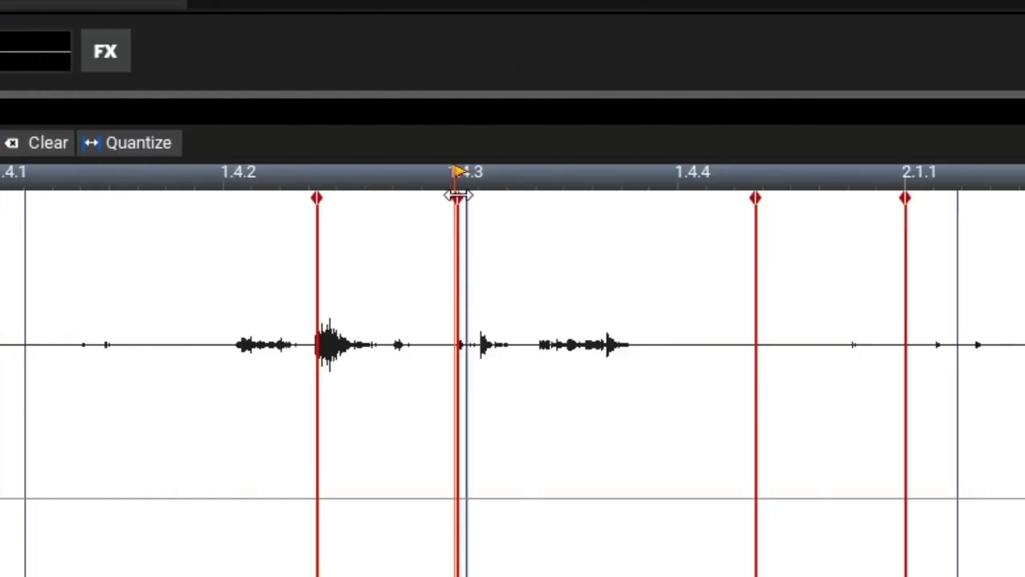
drag(454, 198, 472, 205)
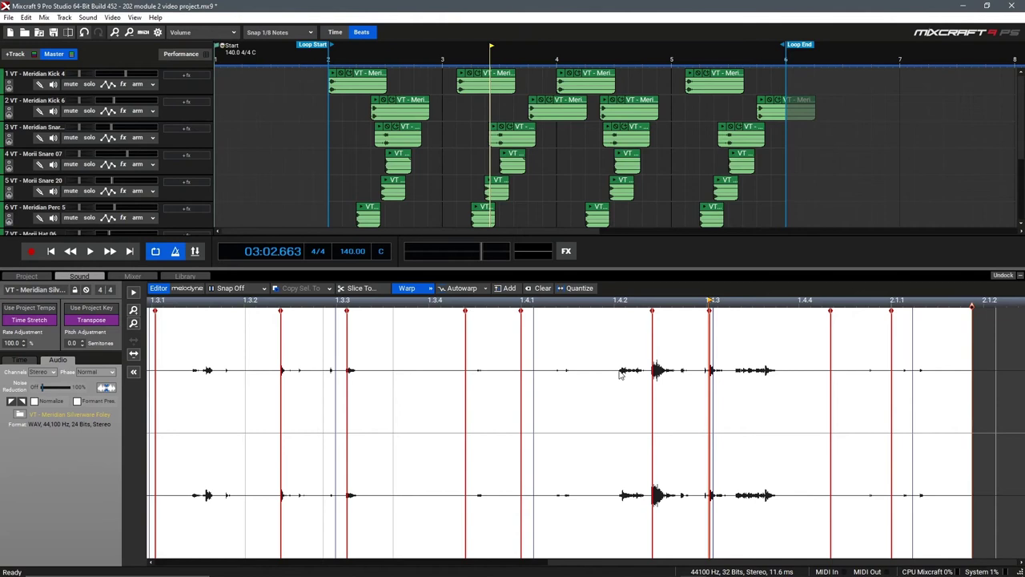
- Add a warp marker at the start of the sound near 1.4.2, nudge it slightly, and play the clip from the loop start
click(619, 374)
double_click(617, 310)
drag(617, 311, 619, 310)
scroll(619, 310, down, 2)
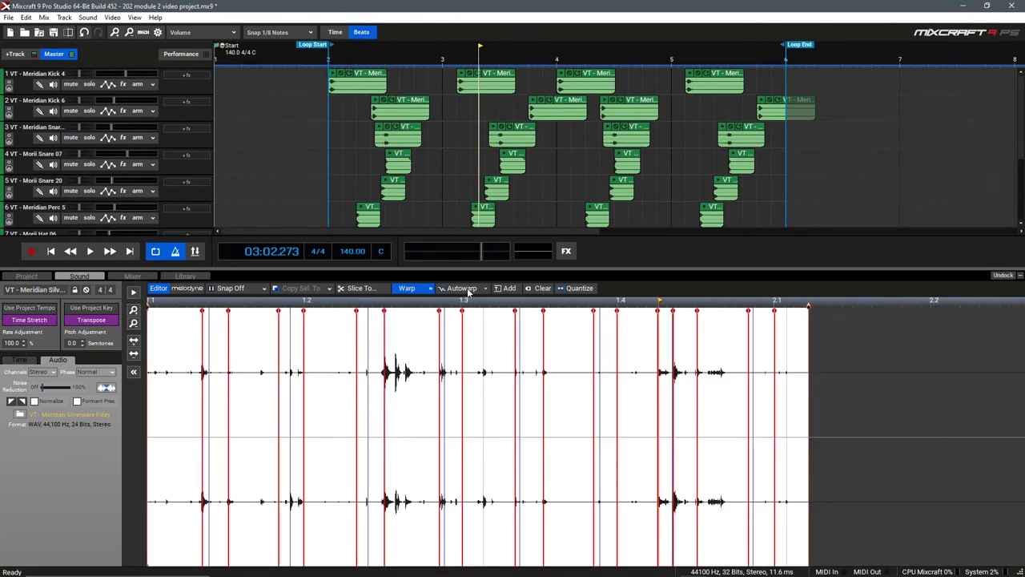
click(329, 60)
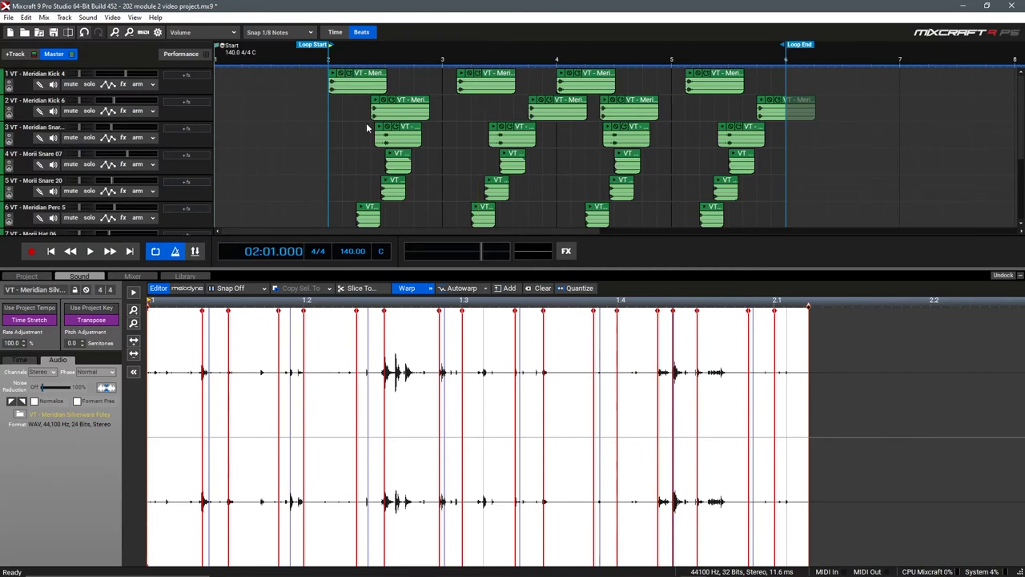
key(space)
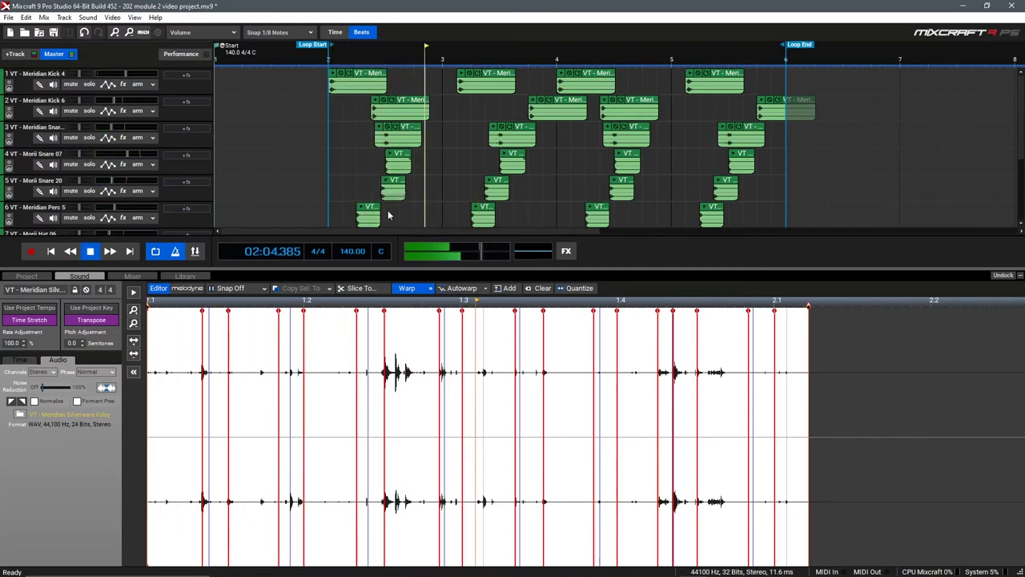
key(space)
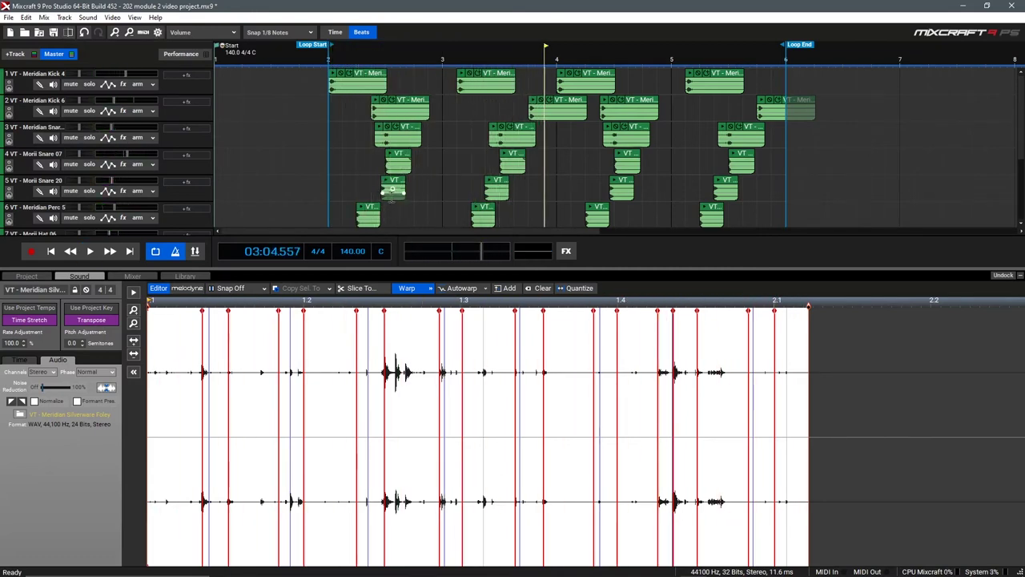
- Copy the first beat of bar 3 from the foley clip to beat 4 of bar 3, and extend the original clip to meet it
drag(398, 269, 397, 370)
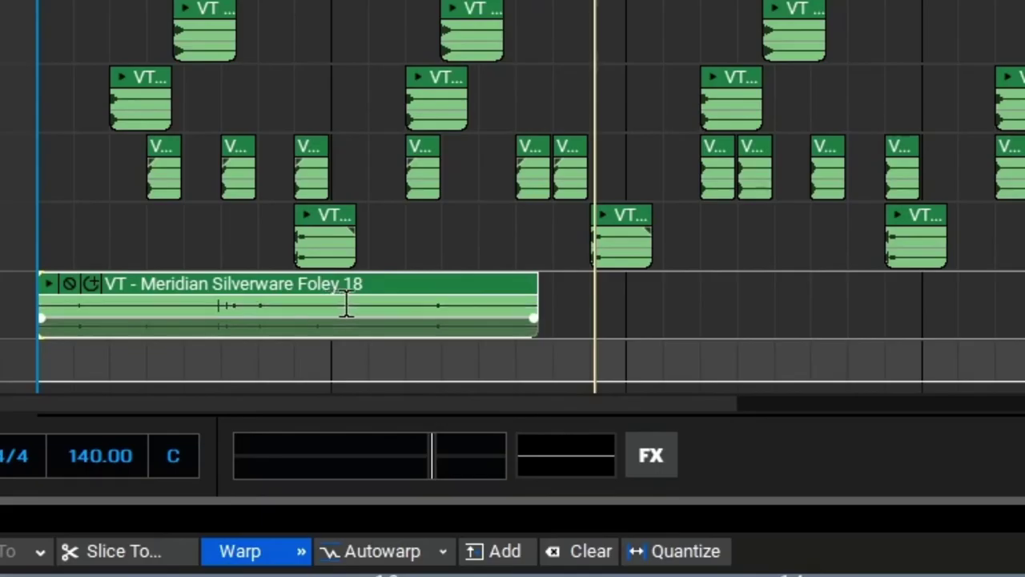
drag(389, 305, 421, 306)
key(3)
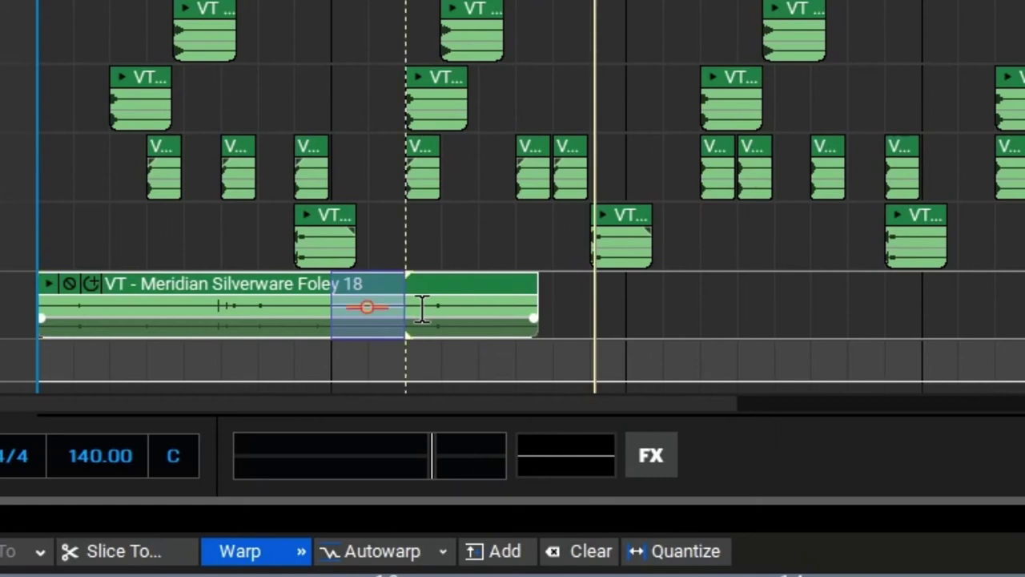
click(556, 304)
key(ctrl+v)
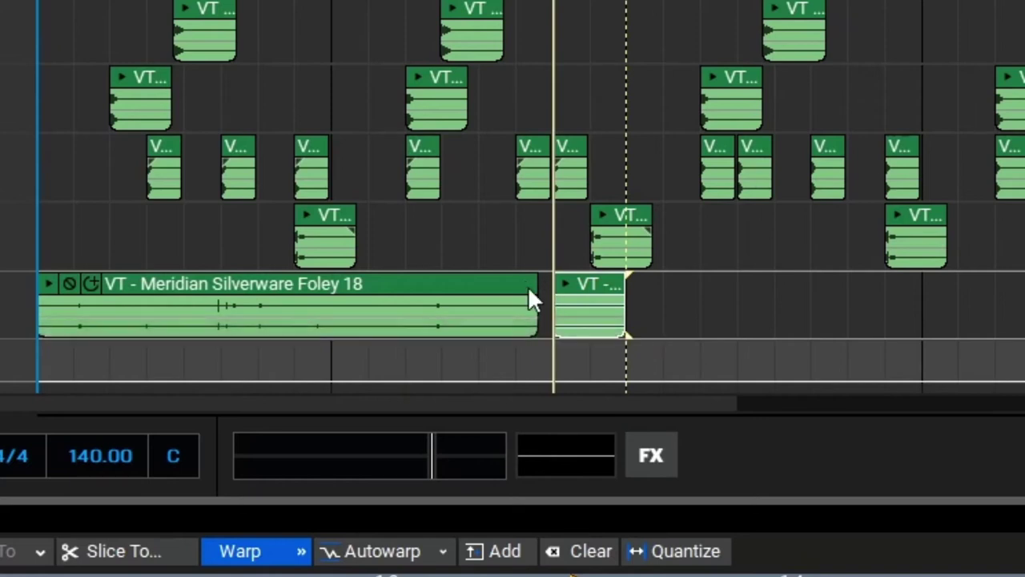
drag(534, 281, 552, 288)
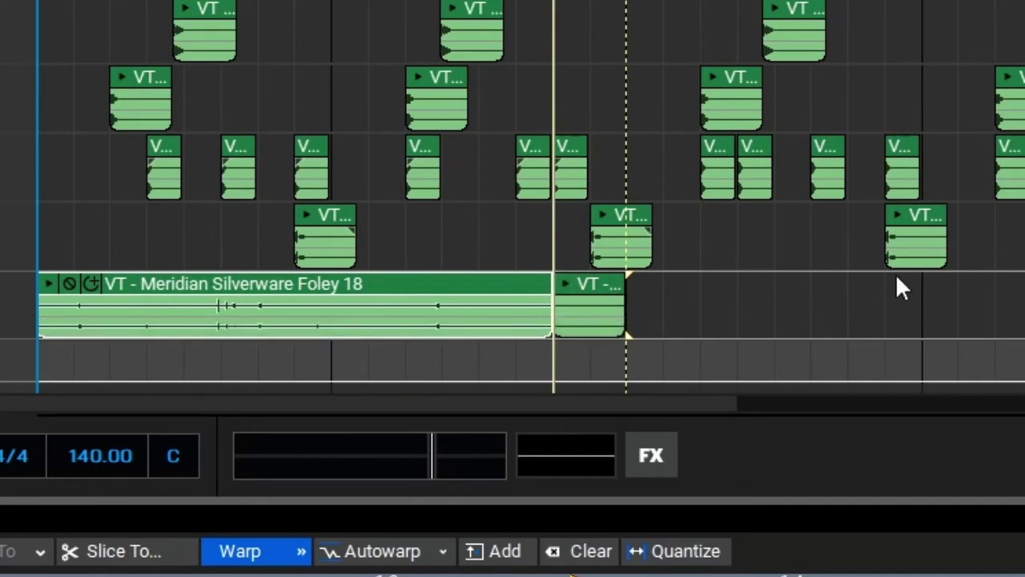
- Duplicate both foley clips from bar 4 to the loop end at bar 6, and play the full beat
drag(738, 304, 12, 320)
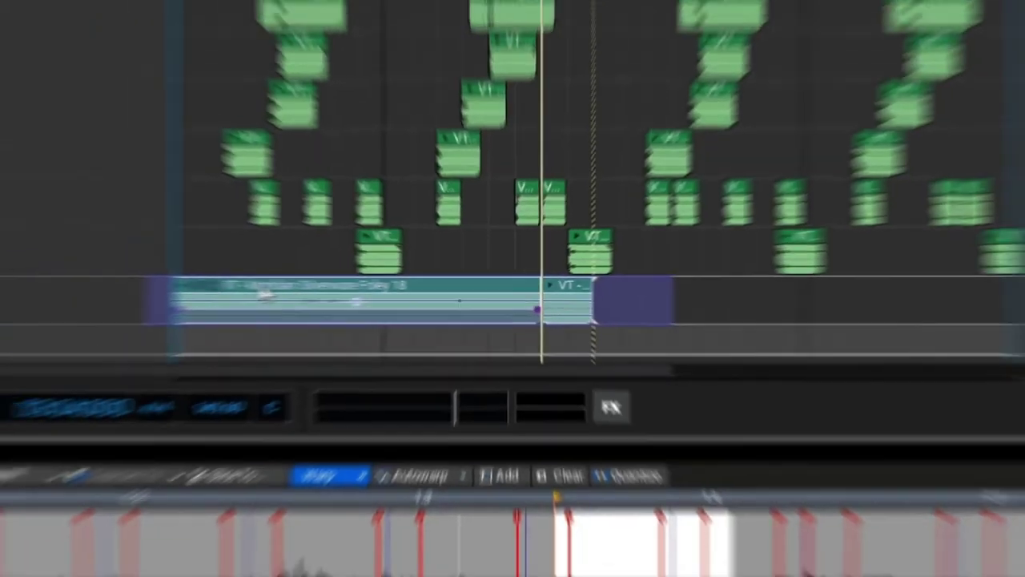
drag(165, 294, 473, 312)
drag(601, 295, 599, 290)
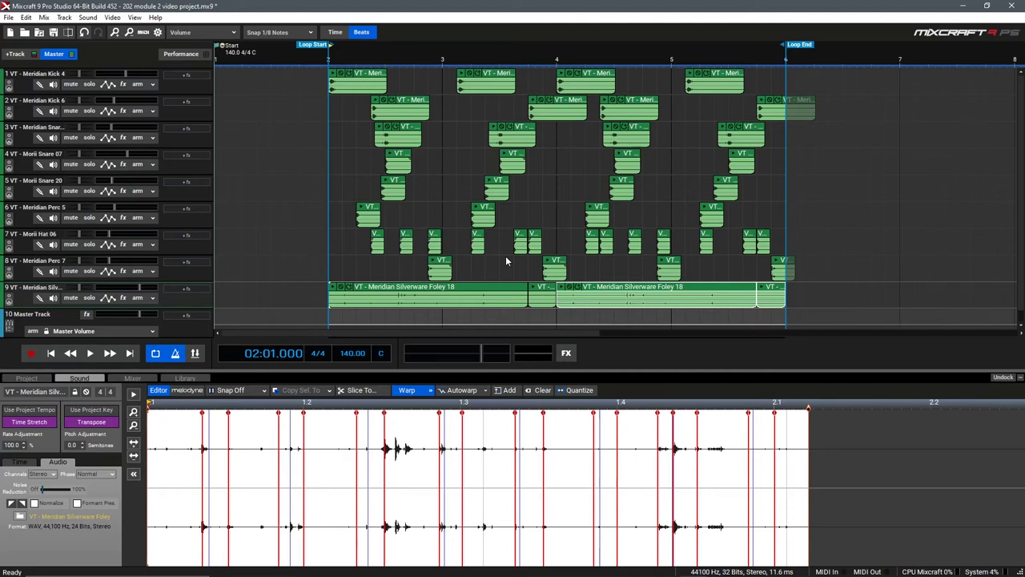
key(space)
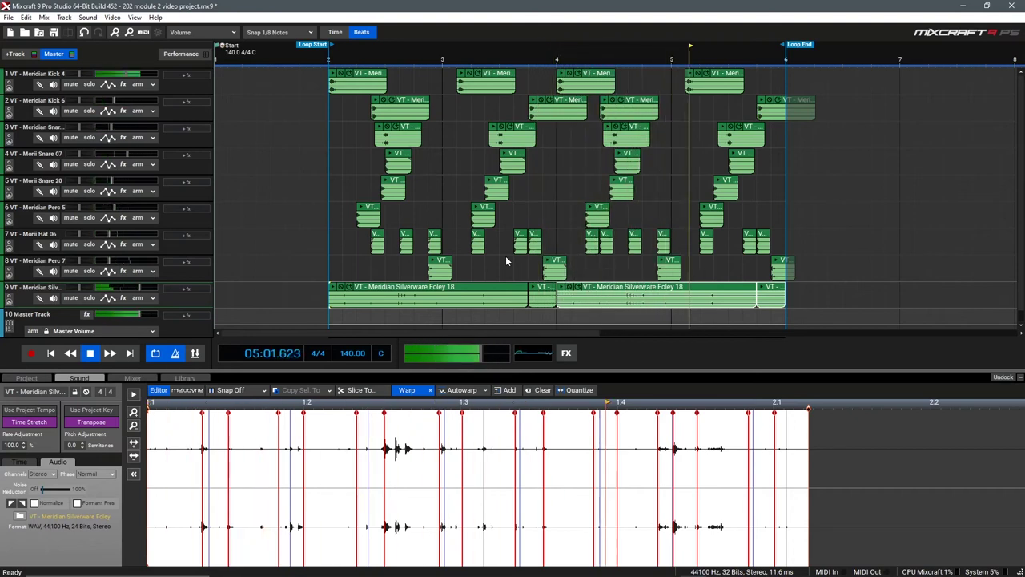
key(space)
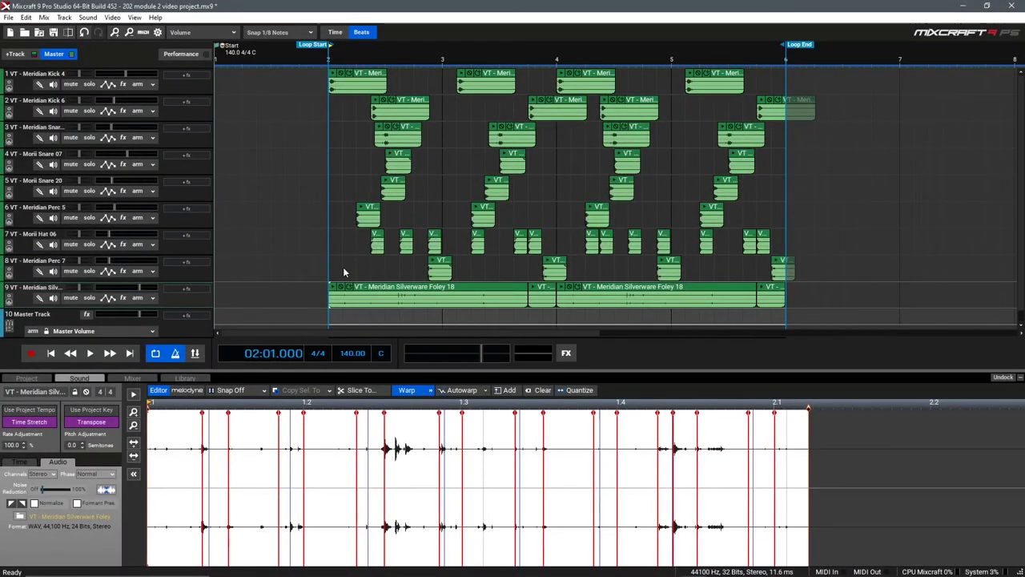
- Add another audio track above the Silverware foley track
click(28, 58)
click(32, 67)
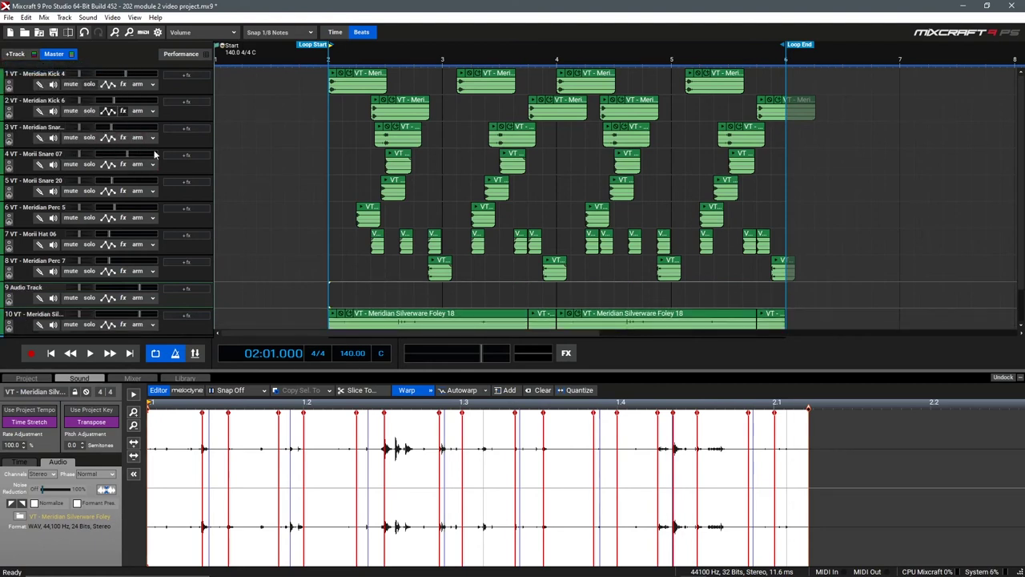
- Preview VT - Meridian Melody Loop 108 Dm.wav from the Melody Loops folder and place it on the empty audio track 9 at bar 2
click(185, 378)
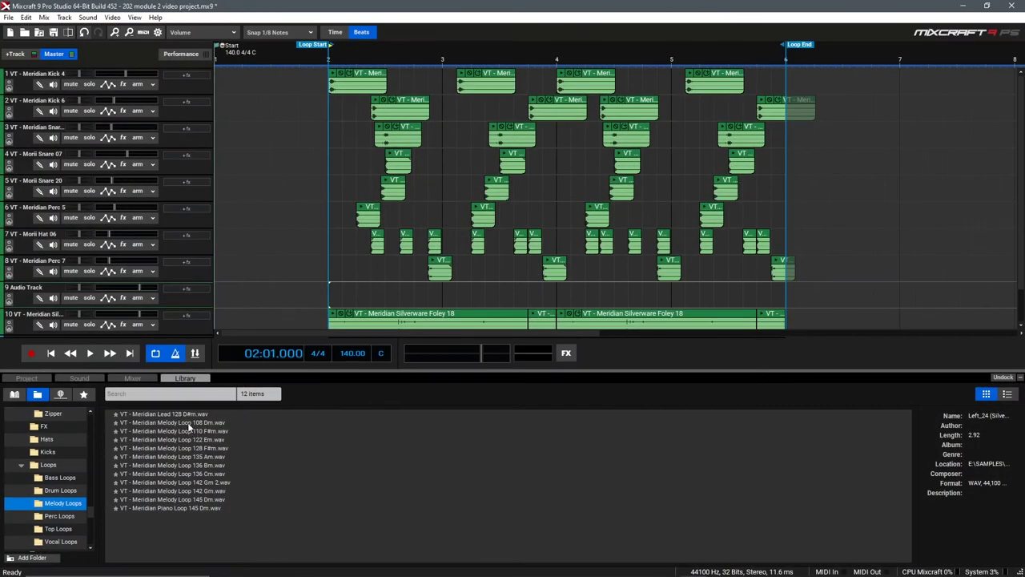
click(190, 424)
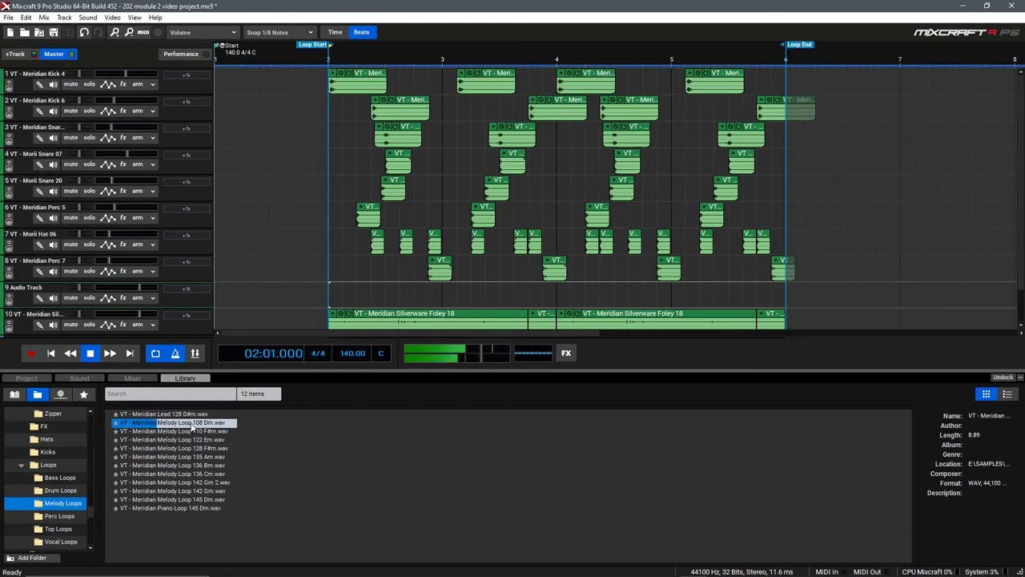
click(192, 426)
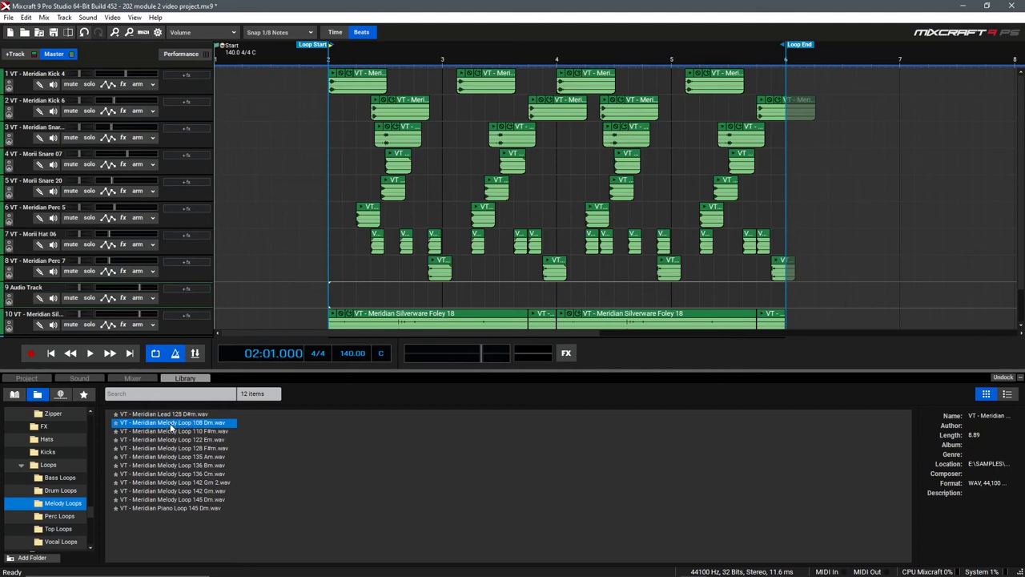
drag(170, 427, 332, 290)
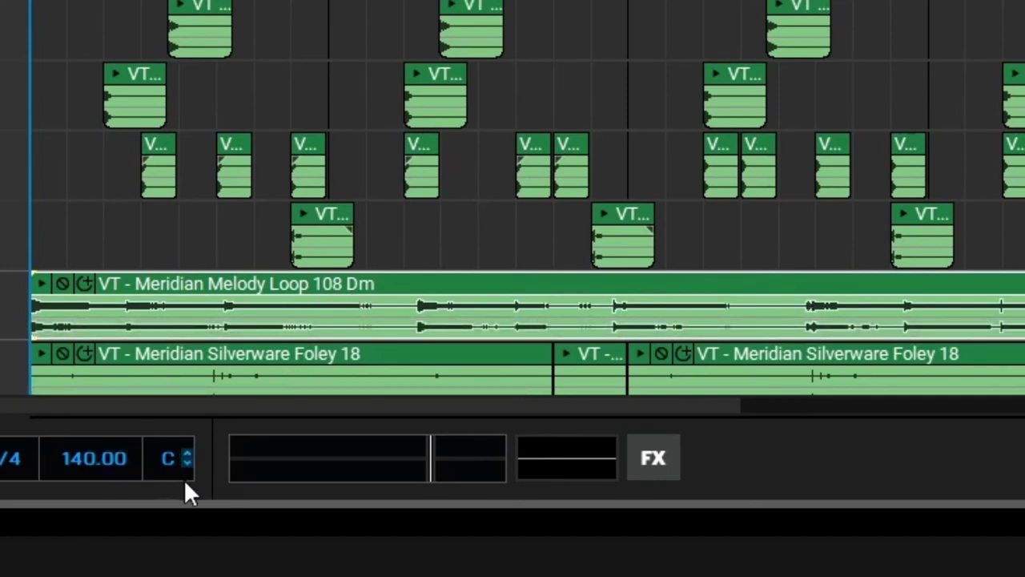
- Make the melody clip follow the project tempo and key with an original tempo of 108 BPM, and play from the loop start
click(228, 288)
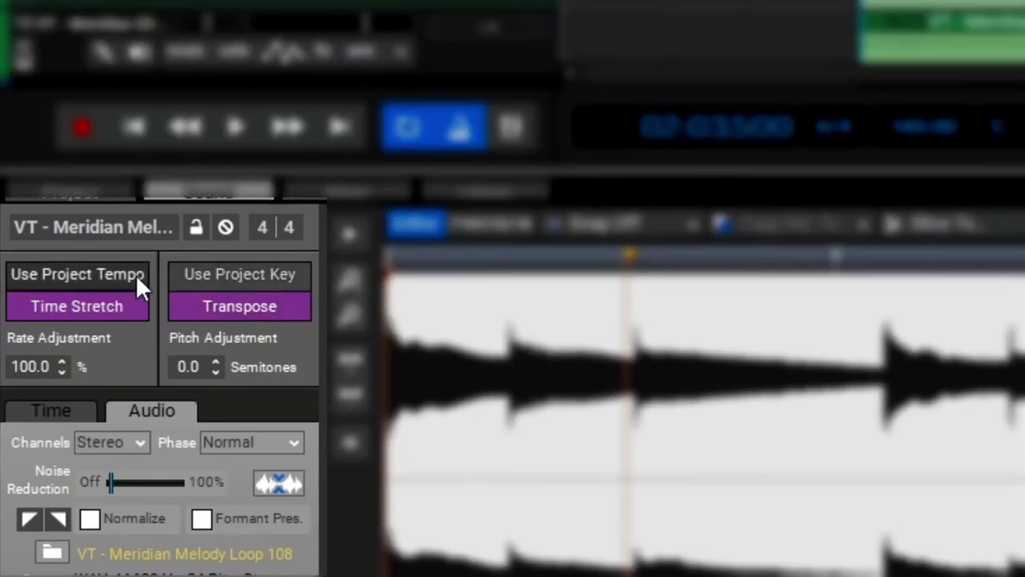
click(135, 274)
click(206, 266)
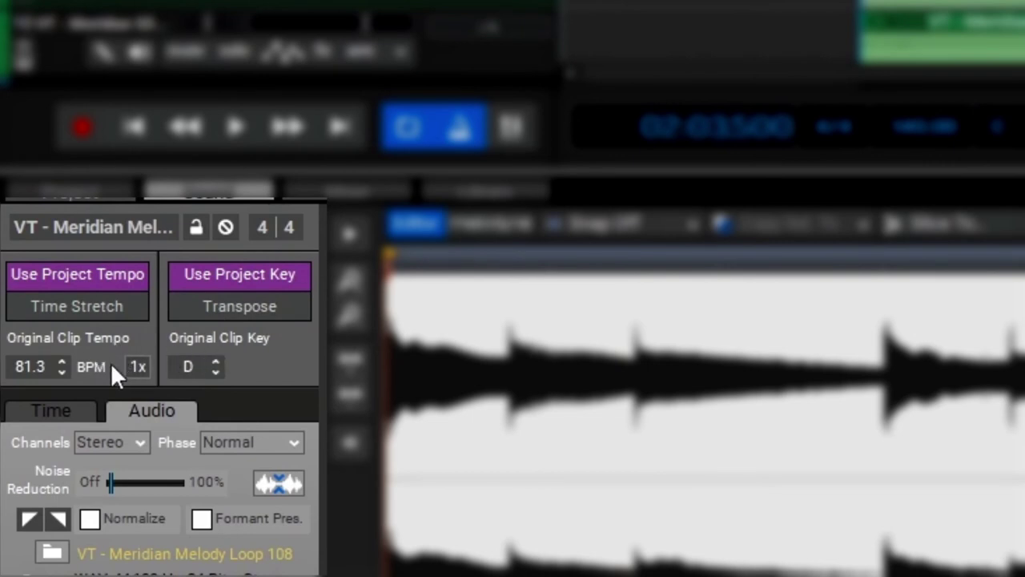
text(108)
key(Return)
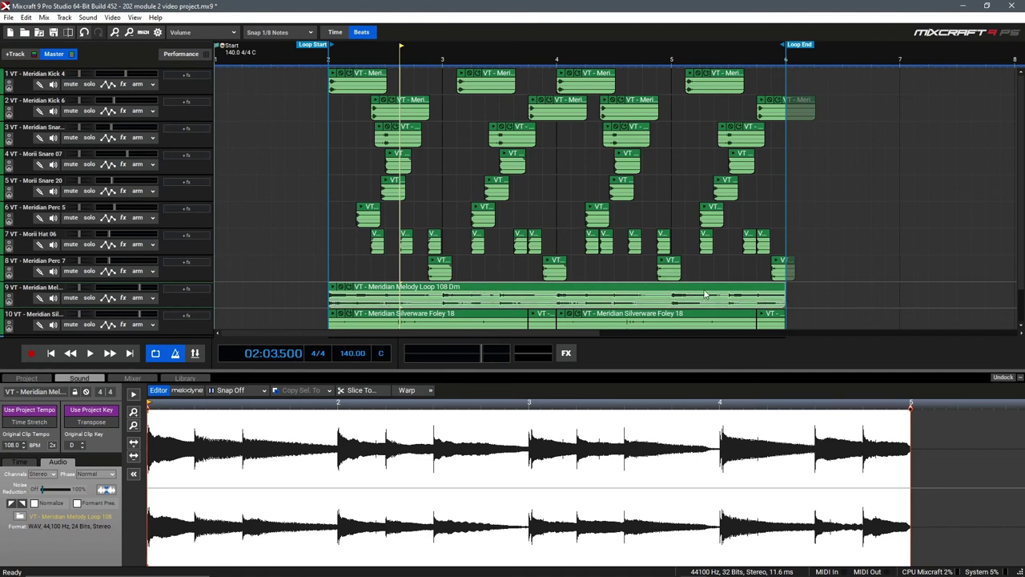
key(Home)
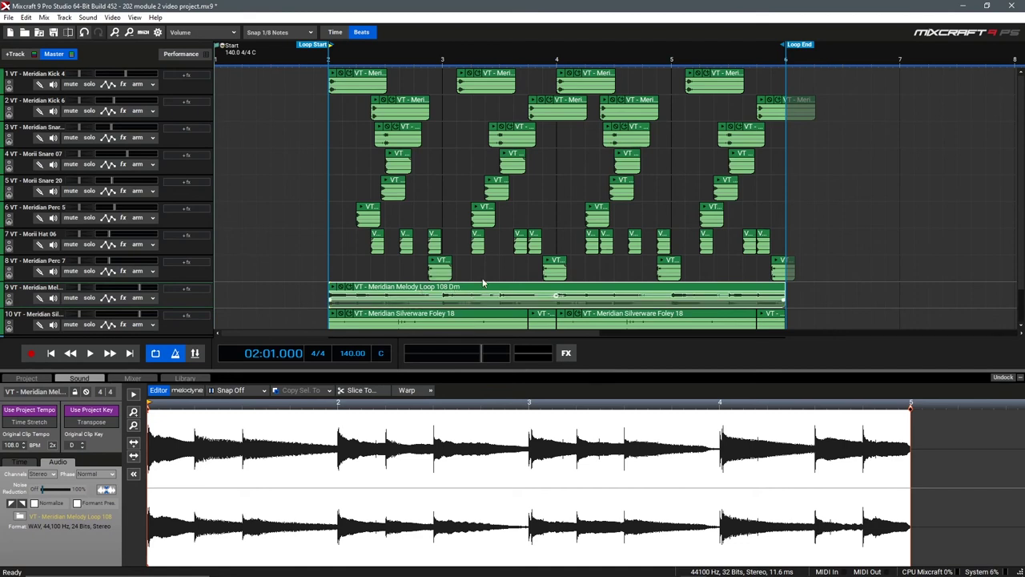
key(space)
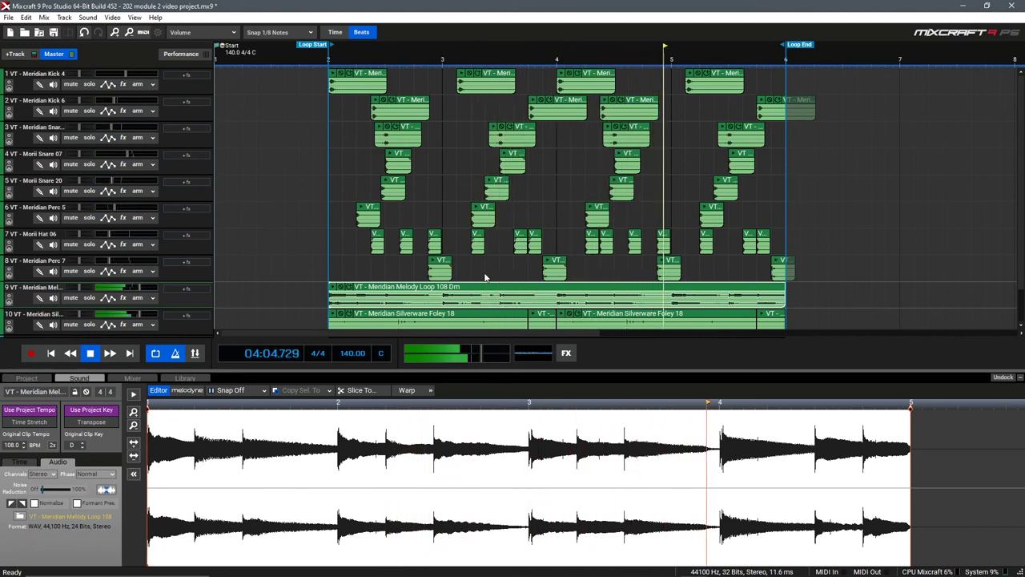
key(space)
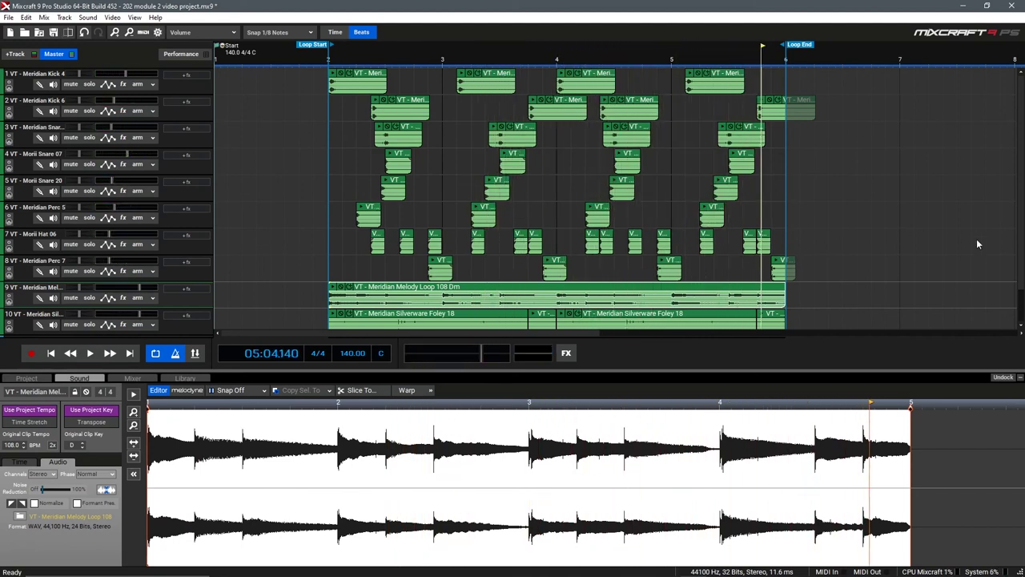
- Set the project tempo to 132 BPM and the project key to F
click(359, 355)
text(132)
key(Return)
click(378, 355)
text(f)
key(Return)
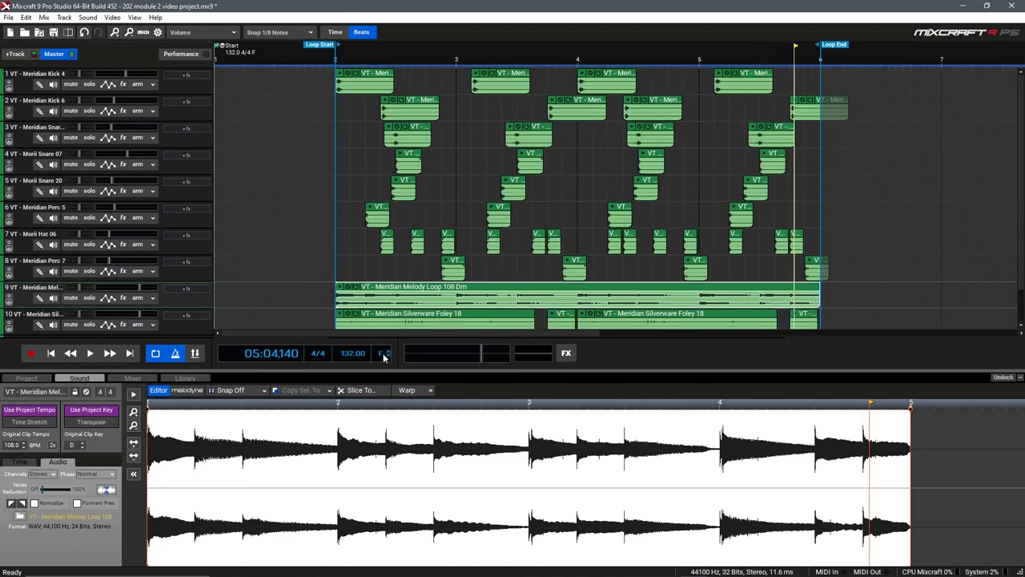
- Make all Silverware foley clips on track 10 follow the project tempo with an original tempo of 140 BPM, and play from bar 2
scroll(334, 283, down, 1)
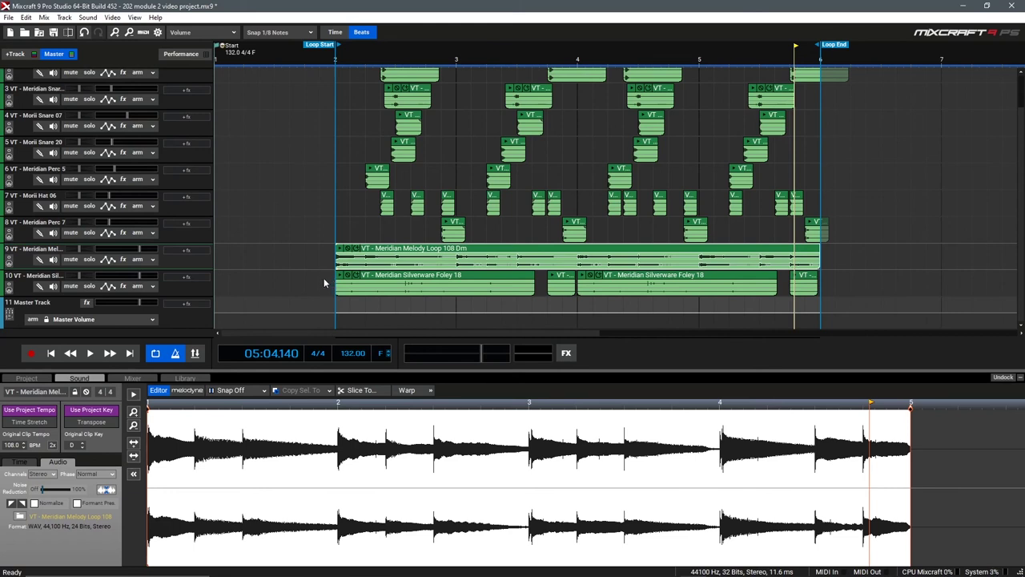
drag(323, 278, 814, 282)
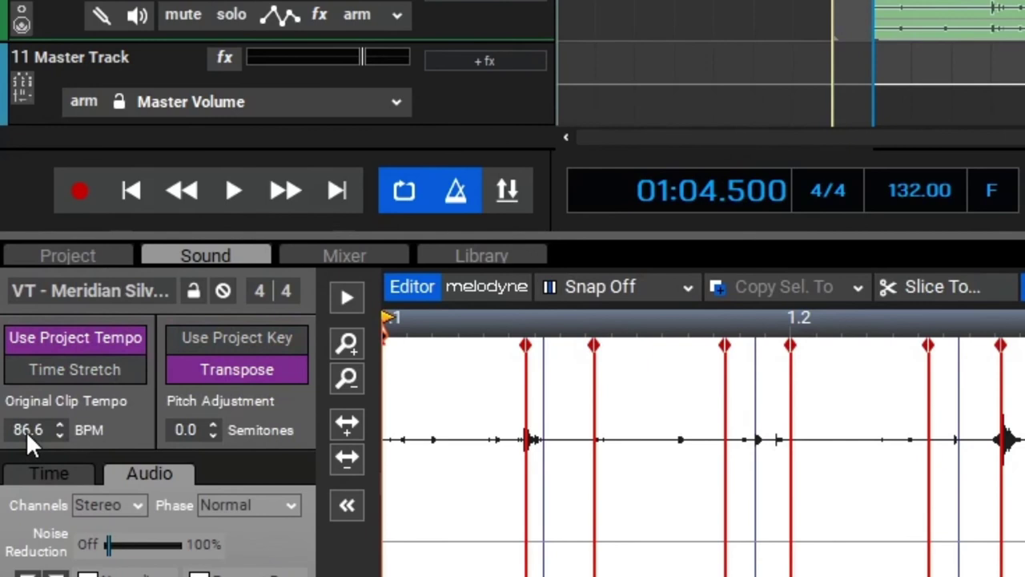
text(140)
key(Return)
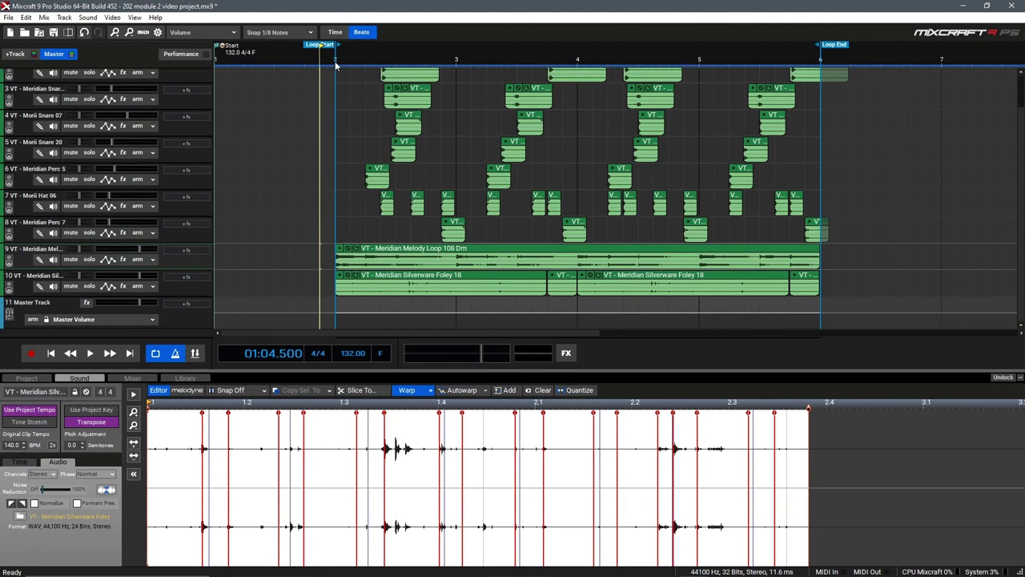
click(336, 66)
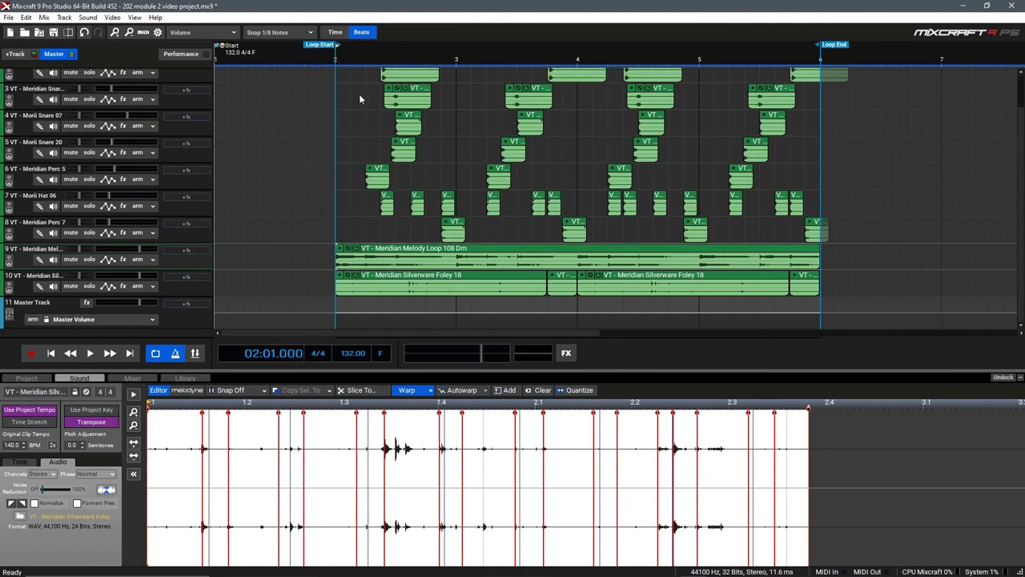
key(space)
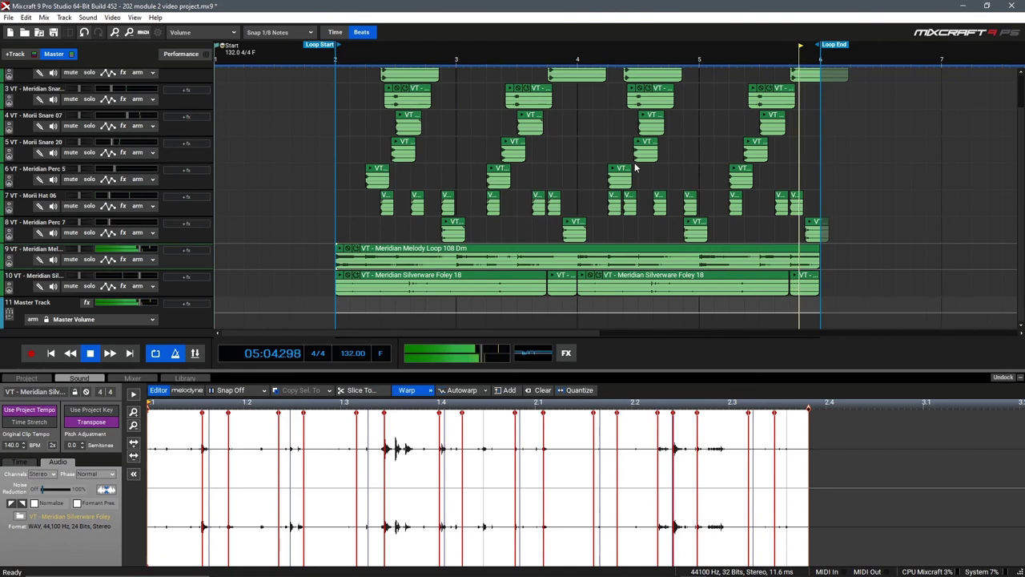
key(space)
- Set the project tempo to 140 BPM and the project key to A, and play the beat from the loop start
click(350, 353)
text(140)
key(Return)
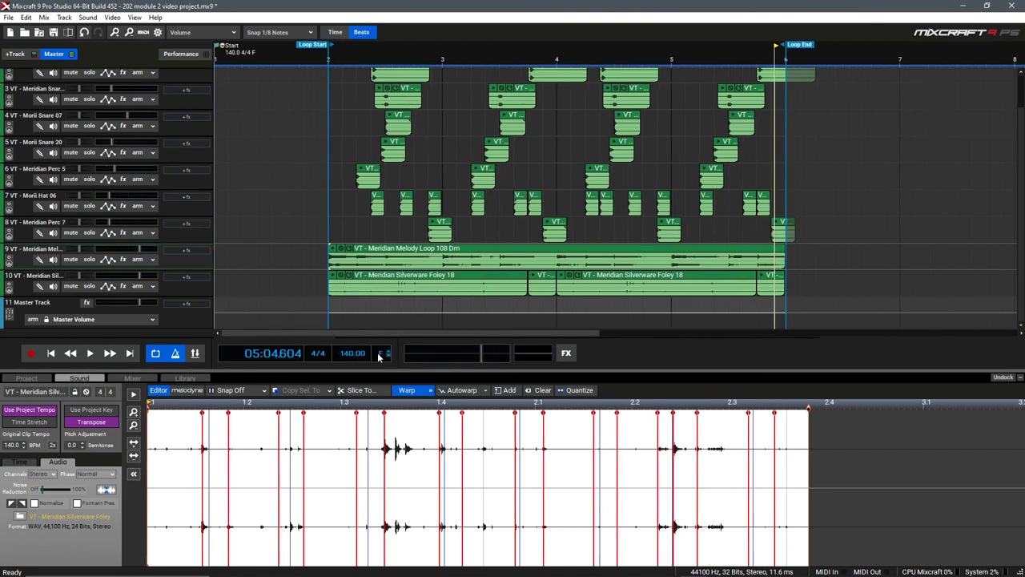
key(Return)
click(333, 62)
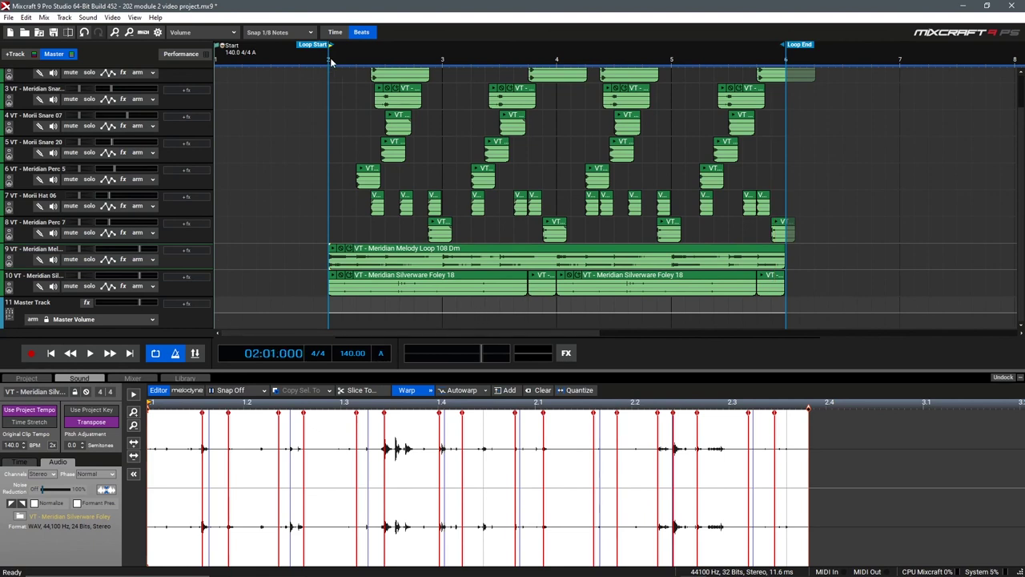
key(space)
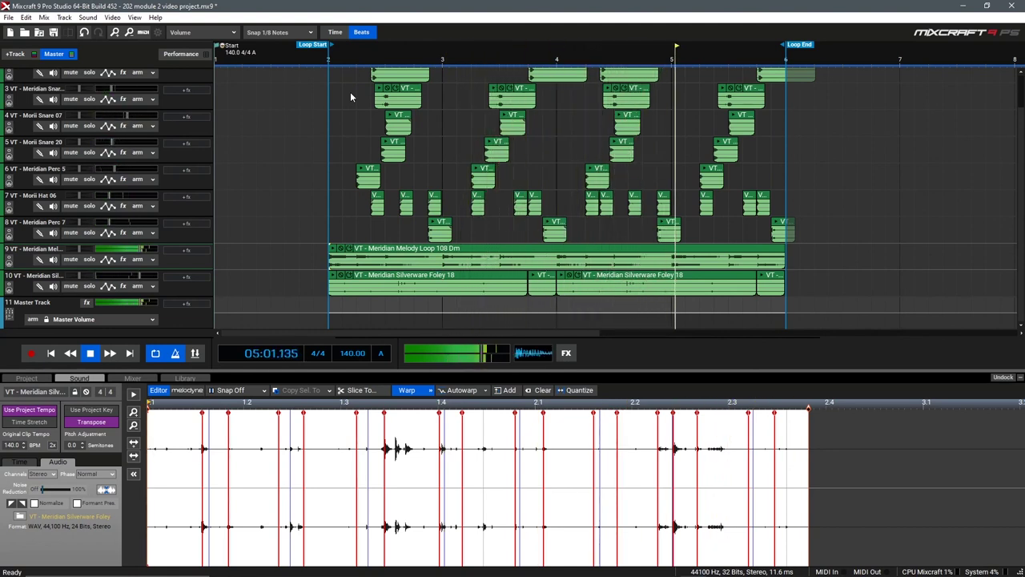
key(space)
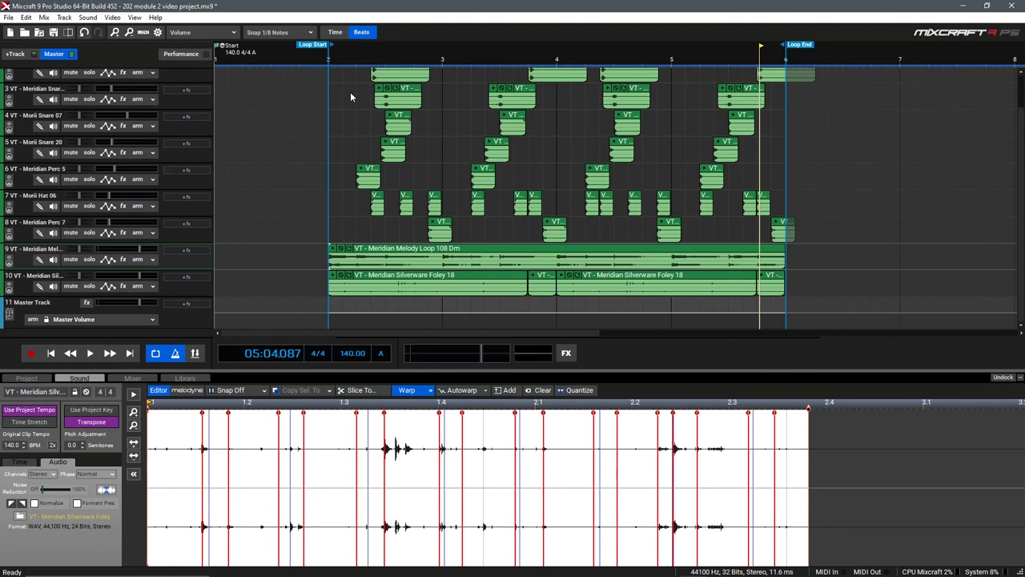